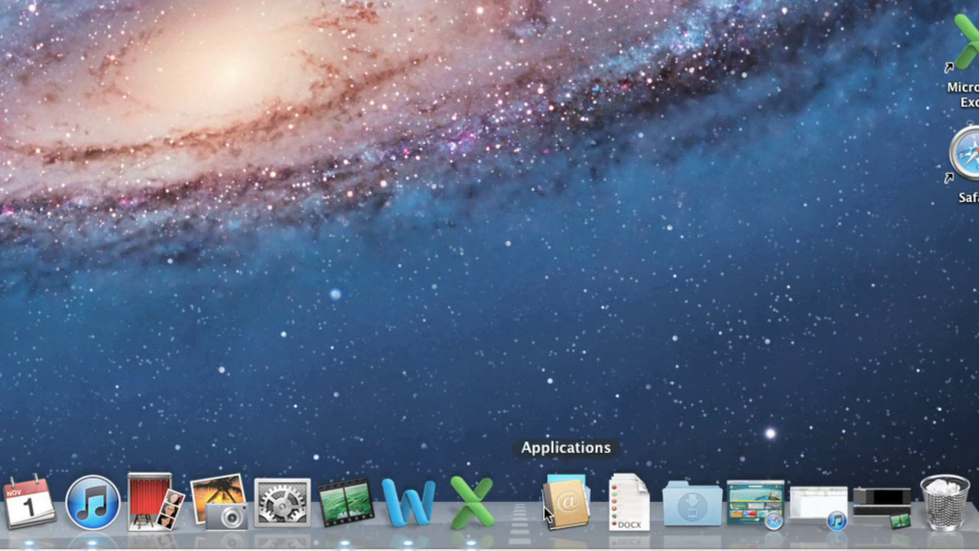
# Step: Resize the Dock by dragging its separator, then bring up its hiding, magnification and position settings
pyautogui.moveTo(522, 509)
pyautogui.mouseDown()
pyautogui.moveTo(438, 527)
pyautogui.moveTo(527, 507)
pyautogui.moveTo(526, 494)
pyautogui.mouseUp()
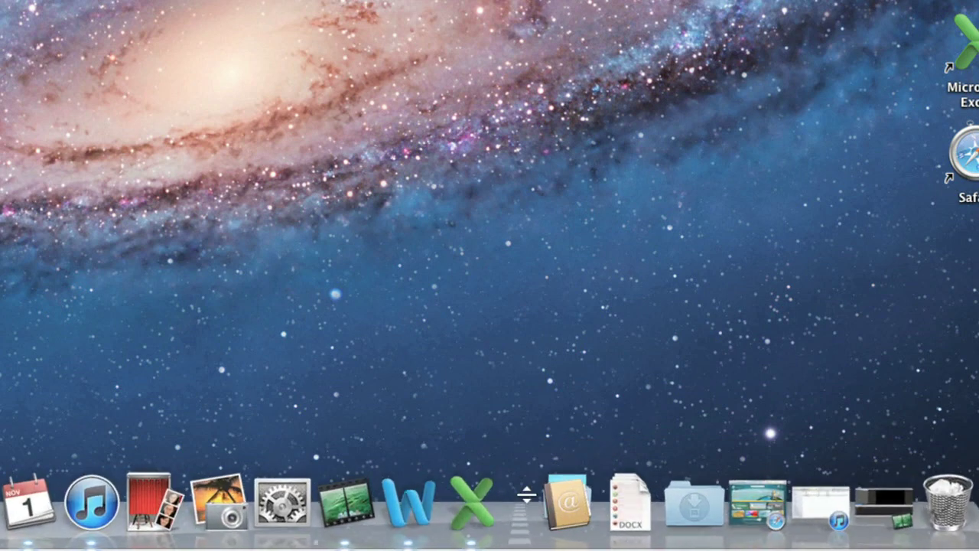
pyautogui.rightClick(525, 507)
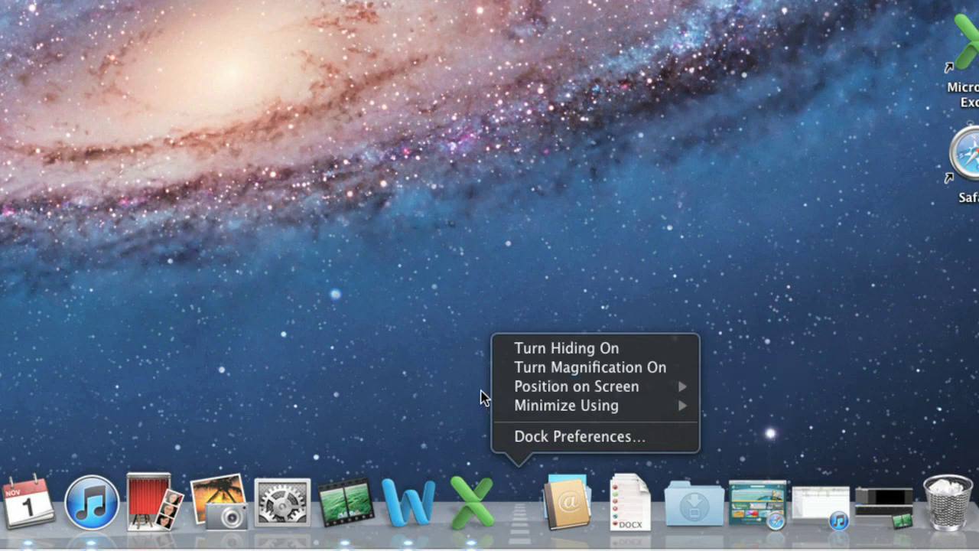
# Step: Change the Applications stack view from grid to Fan and reopen it as a fan
pyautogui.click(446, 393)
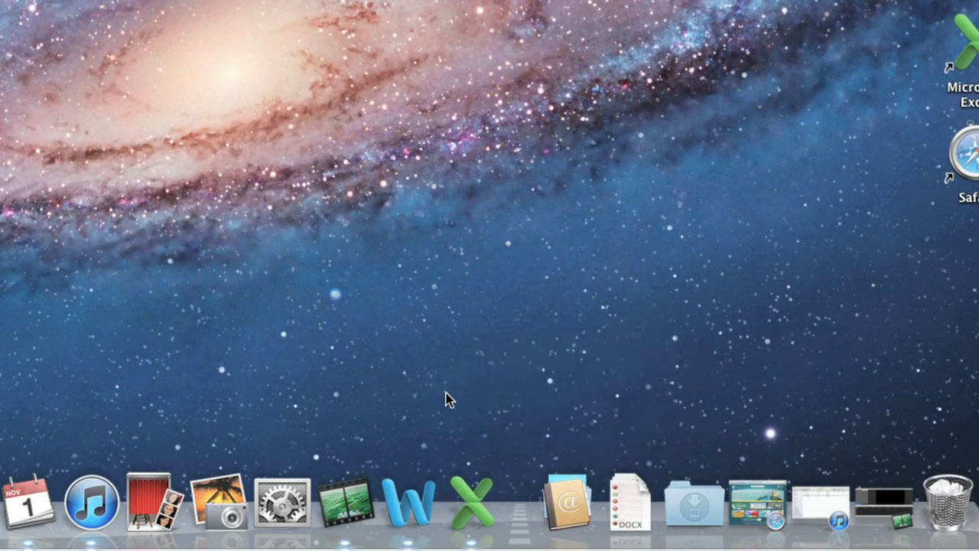
pyautogui.click(565, 500)
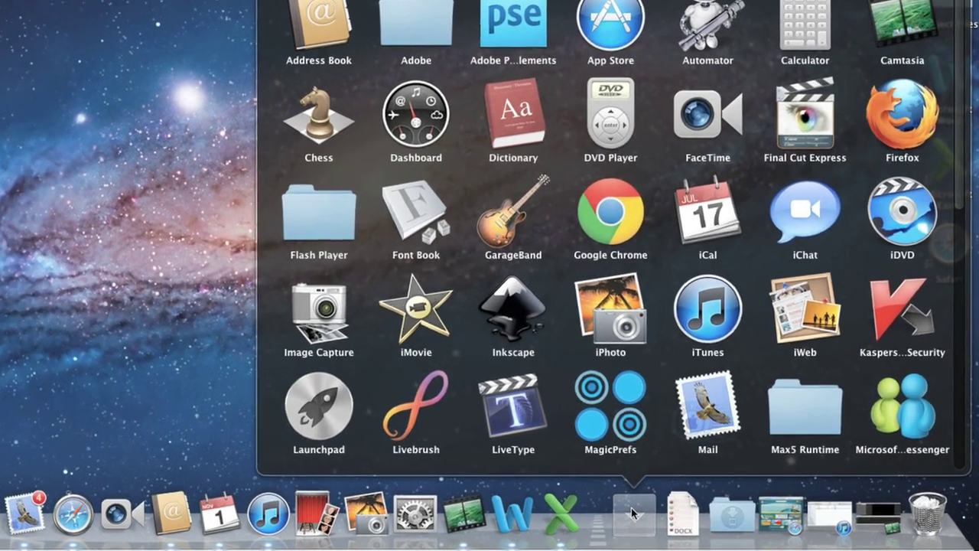
pyautogui.rightClick(612, 503)
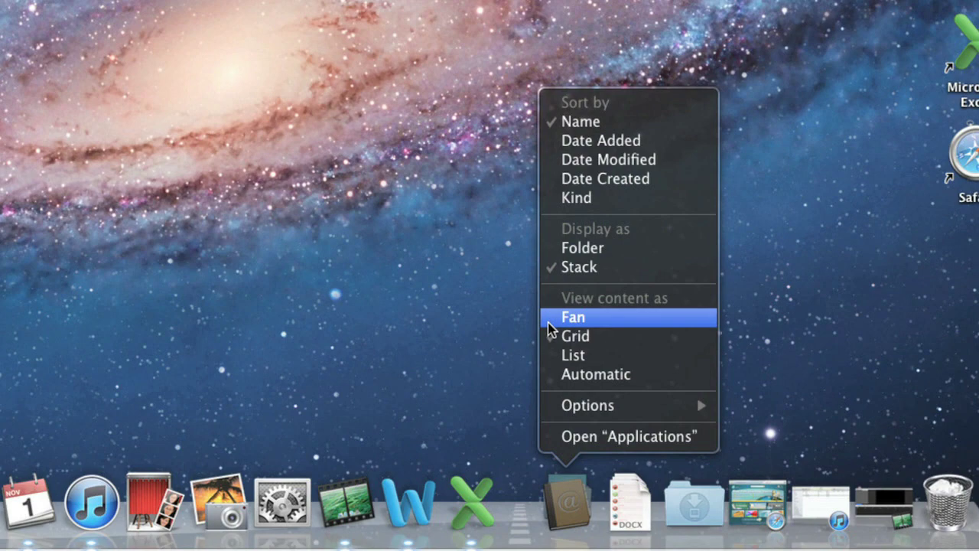
pyautogui.click(550, 318)
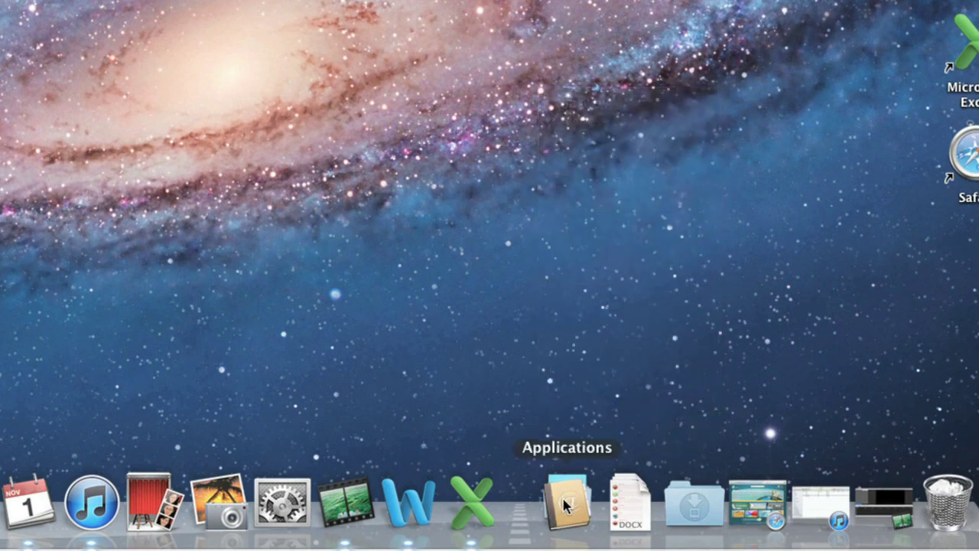
pyautogui.click(564, 505)
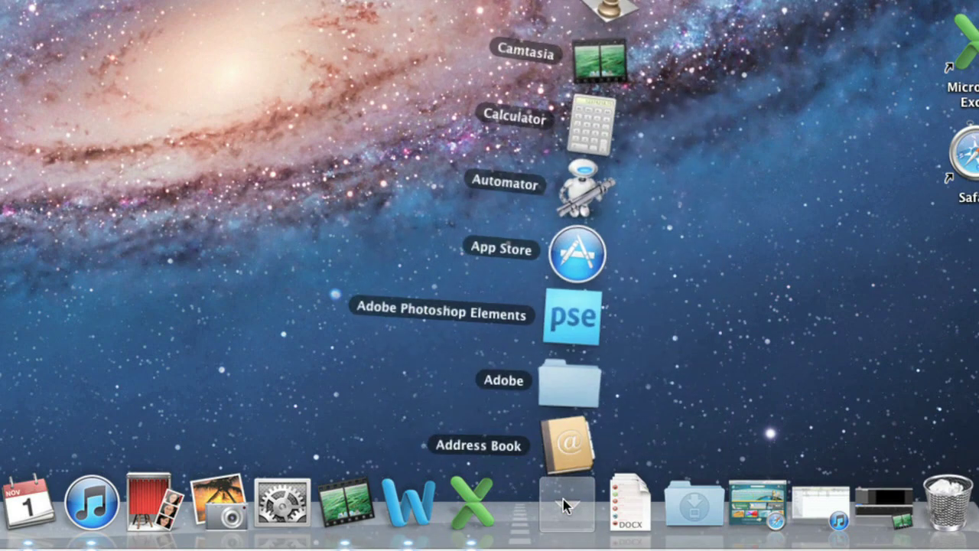
# Step: Drag Adobe Photoshop Elements and the Daily Task List document from their stacks into the Dock
pyautogui.click(570, 318)
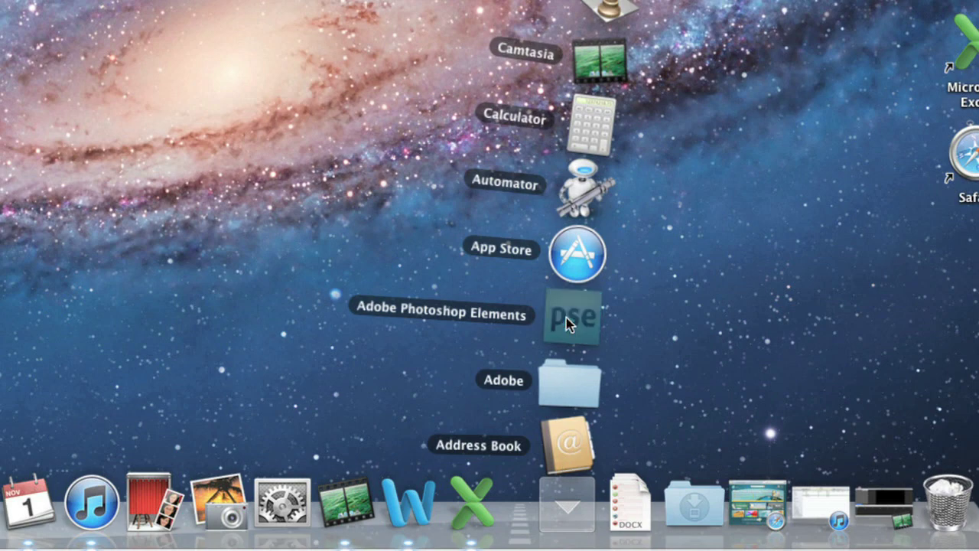
pyautogui.moveTo(544, 347); pyautogui.dragTo(499, 504)
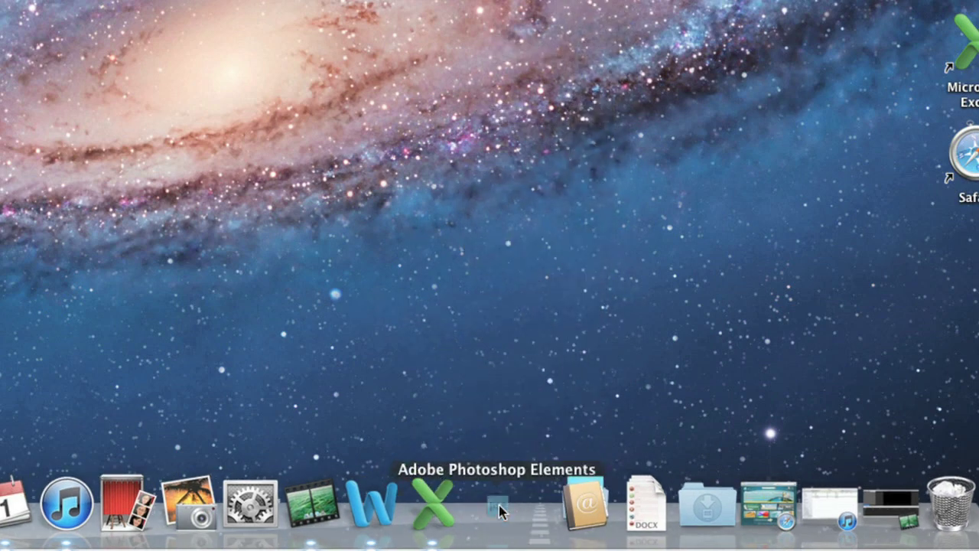
pyautogui.click(646, 501)
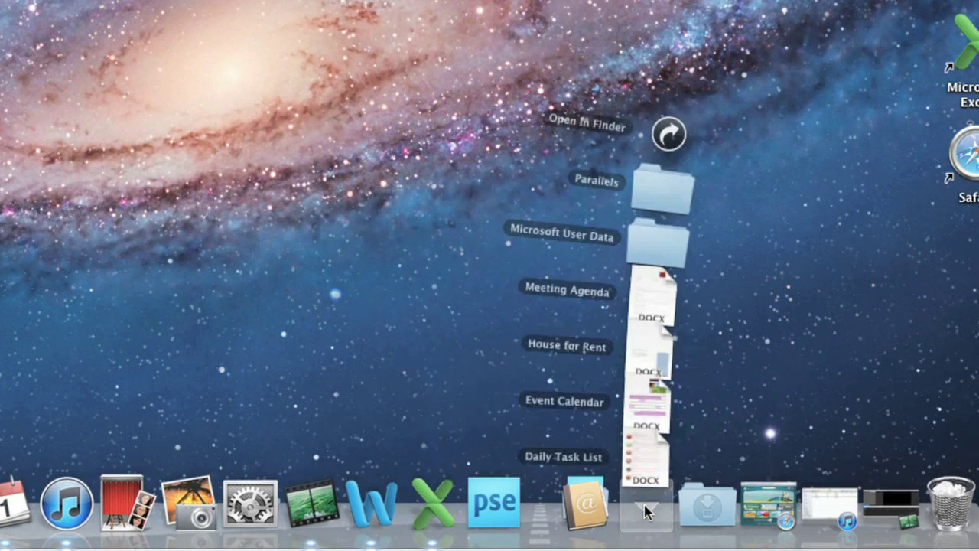
pyautogui.click(648, 439)
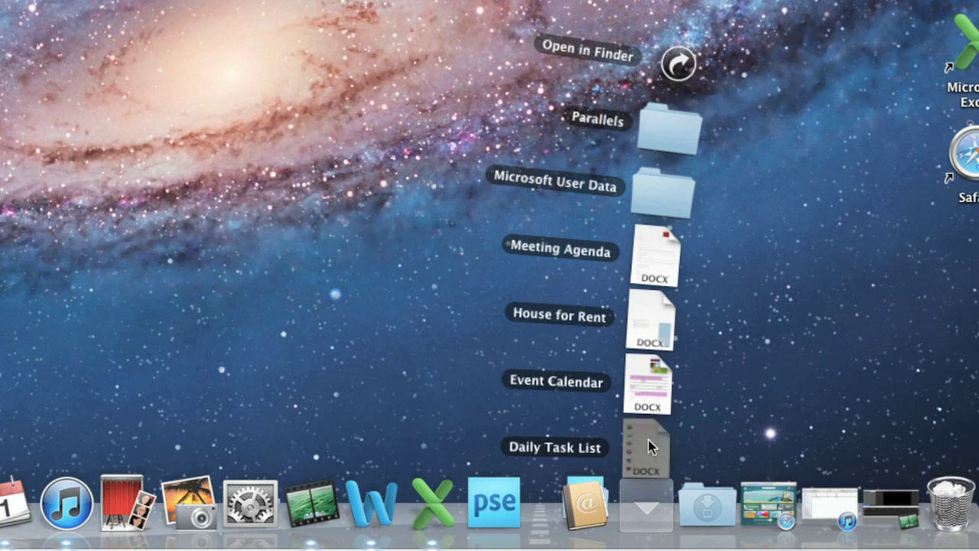
pyautogui.moveTo(648, 446); pyautogui.dragTo(565, 505)
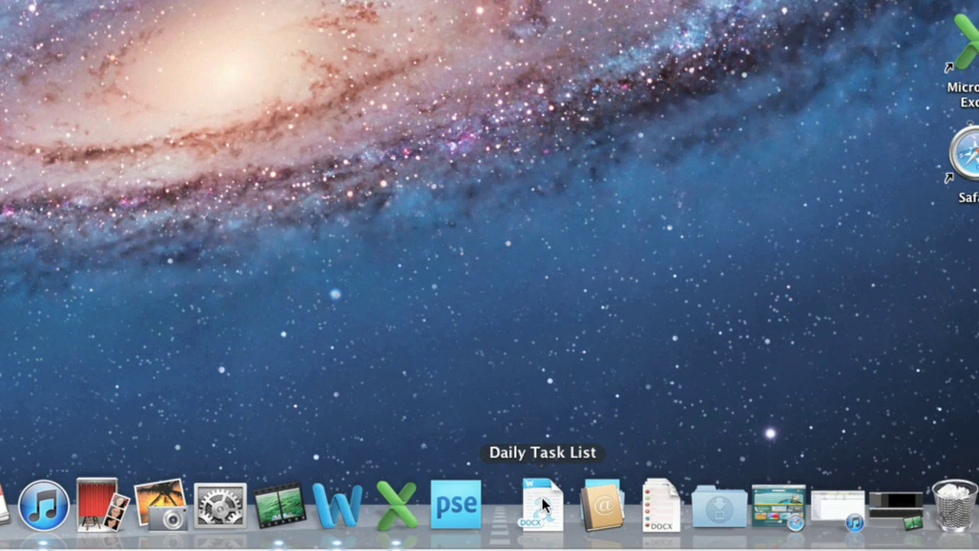
# Step: Move Photoshop Elements next to iTunes and drag Photo Booth off the Dock
pyautogui.moveTo(462, 503); pyautogui.dragTo(138, 497)
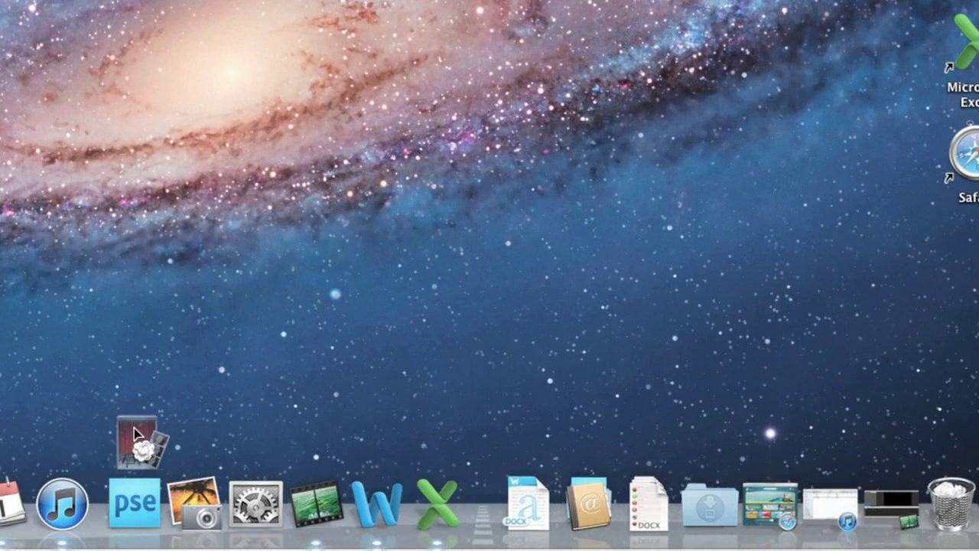
pyautogui.moveTo(95, 499); pyautogui.dragTo(289, 305)
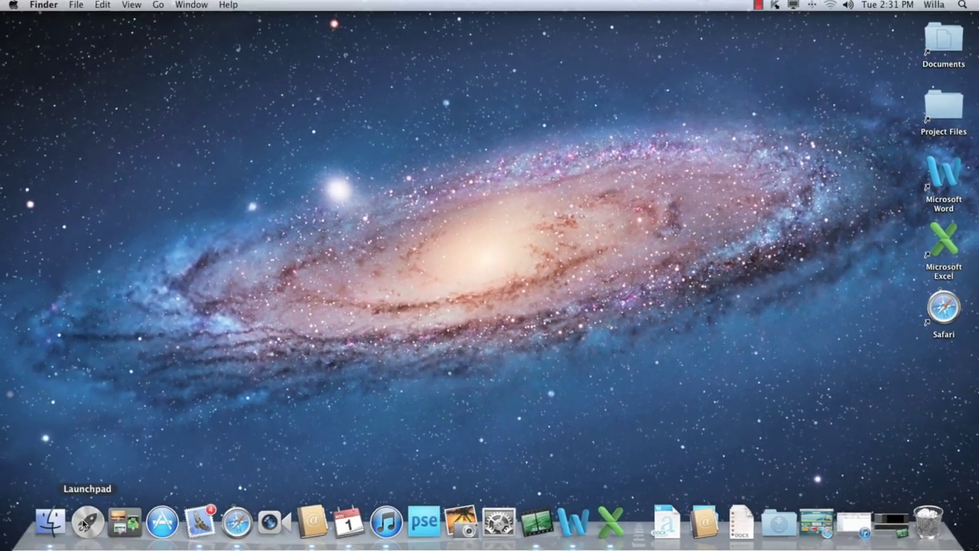
# Step: Open Launchpad and page through its app screens, ending on the Adobe and Microsoft page
pyautogui.click(87, 523)
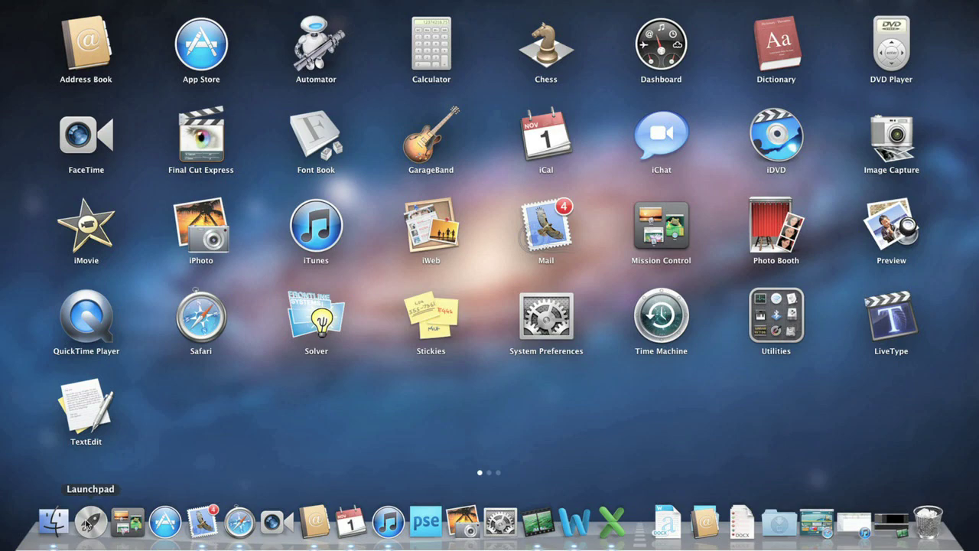
pyautogui.hscroll(3, 489, 229)
pyautogui.hscroll(3, 489, 229)
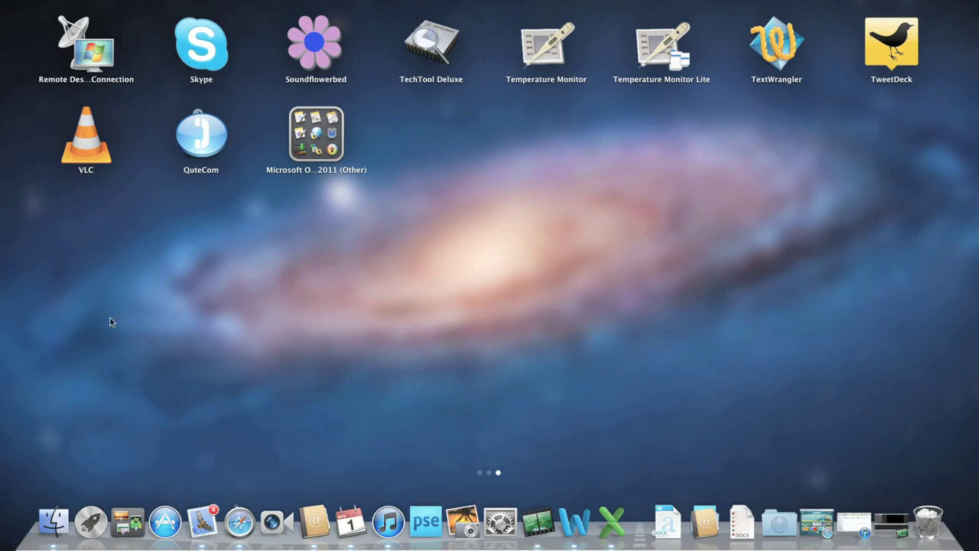
pyautogui.moveTo(108, 268); pyautogui.dragTo(452, 273)
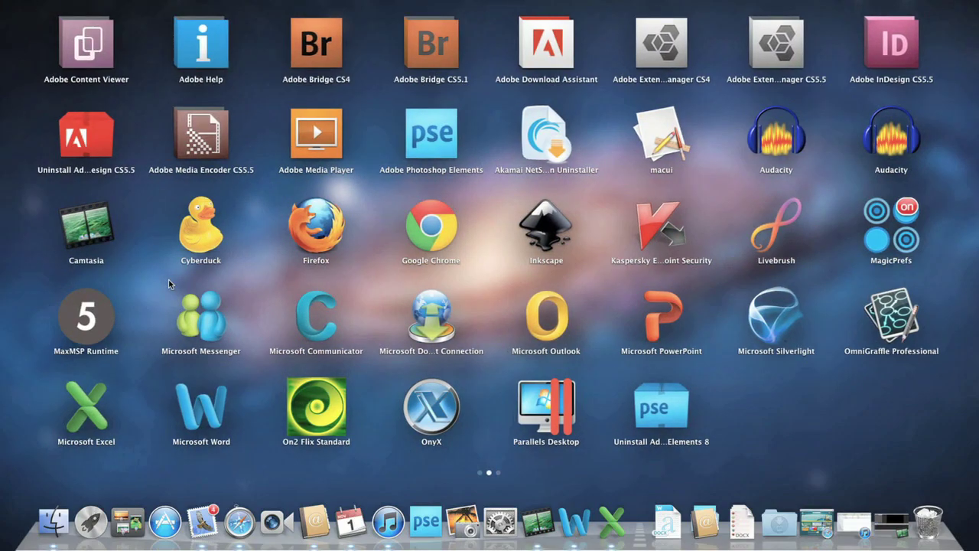
pyautogui.moveTo(169, 284); pyautogui.dragTo(554, 287)
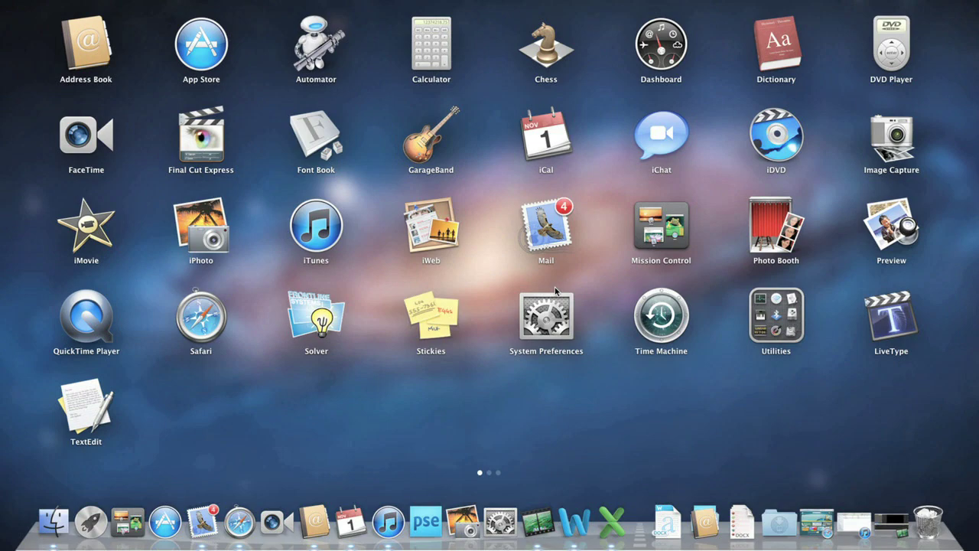
pyautogui.hscroll(3, 555, 289)
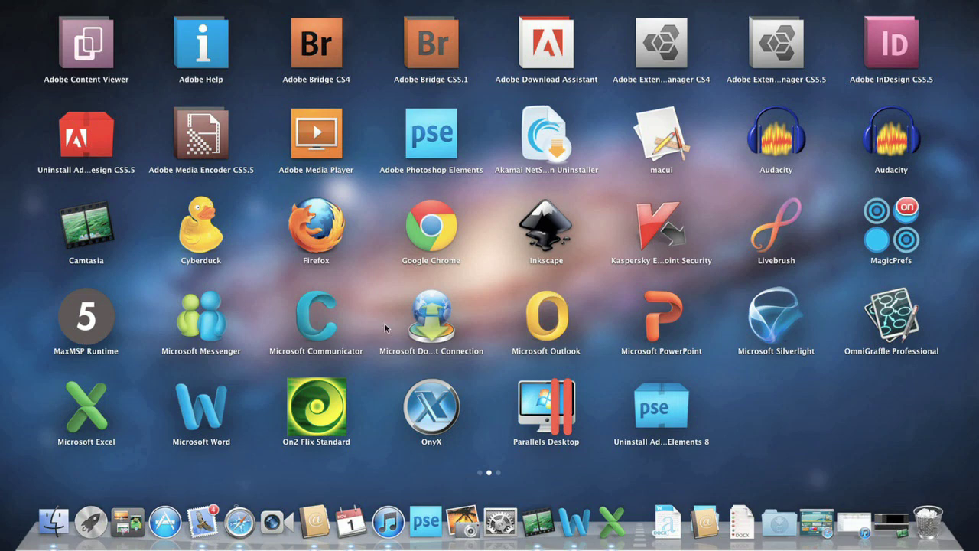
# Step: Drag Microsoft Word, then Microsoft Excel, from page two onto page one right after TextEdit
pyautogui.moveTo(197, 410); pyautogui.dragTo(50, 411)
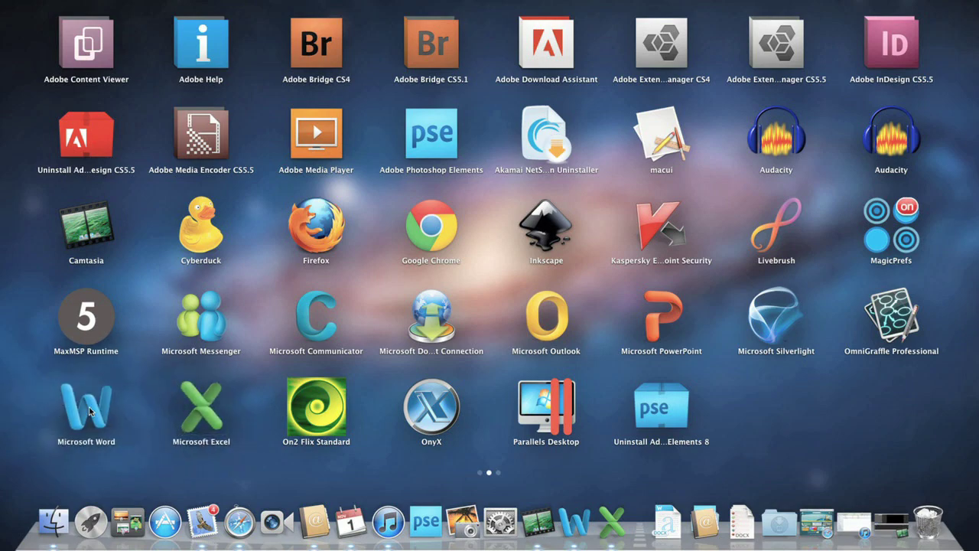
pyautogui.moveTo(92, 411); pyautogui.dragTo(1, 410)
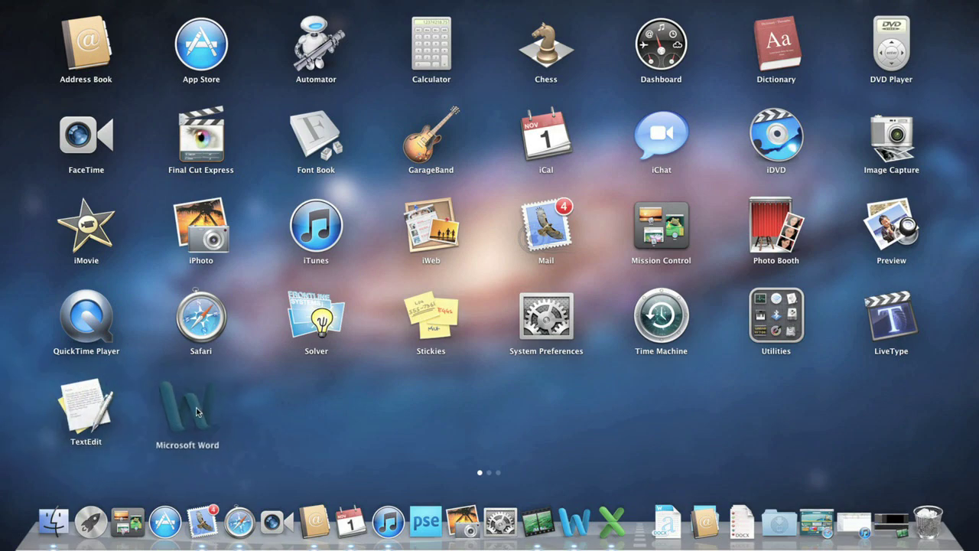
pyautogui.moveTo(1, 409); pyautogui.dragTo(206, 412)
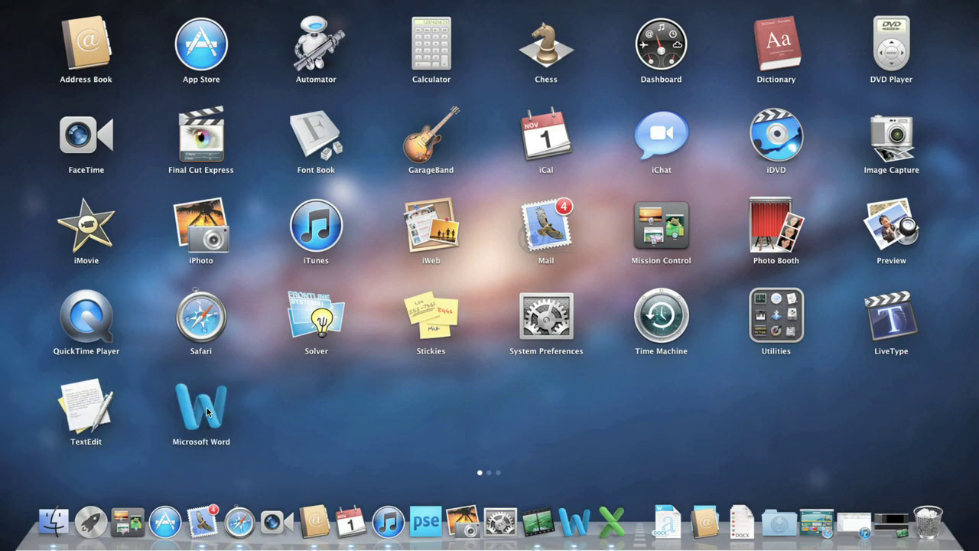
pyautogui.hscroll(3, 206, 409)
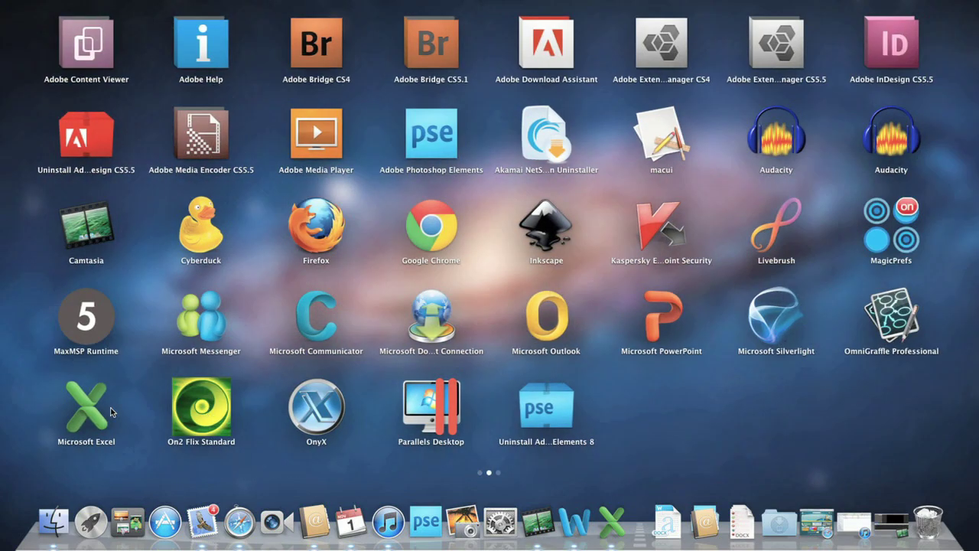
pyautogui.moveTo(96, 411); pyautogui.dragTo(2, 409)
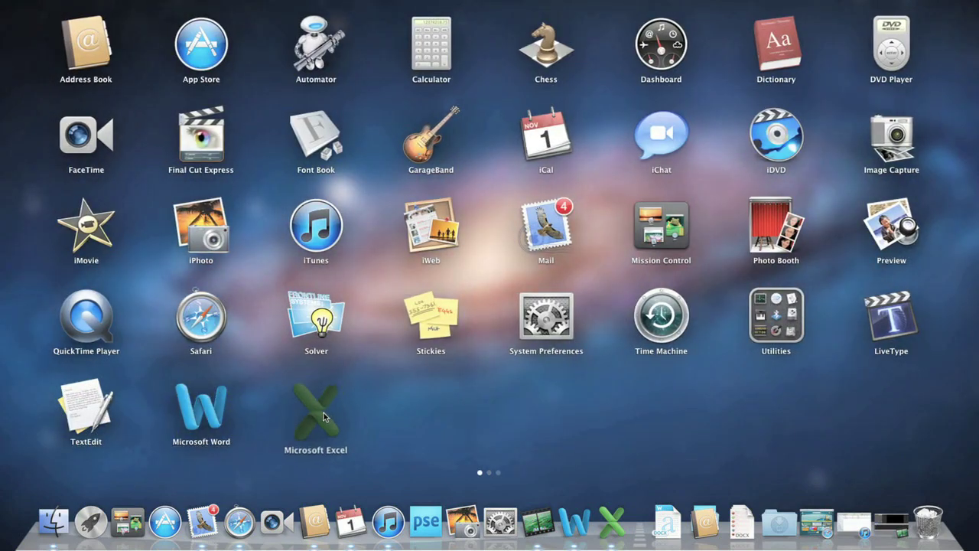
pyautogui.moveTo(2, 409); pyautogui.dragTo(335, 414)
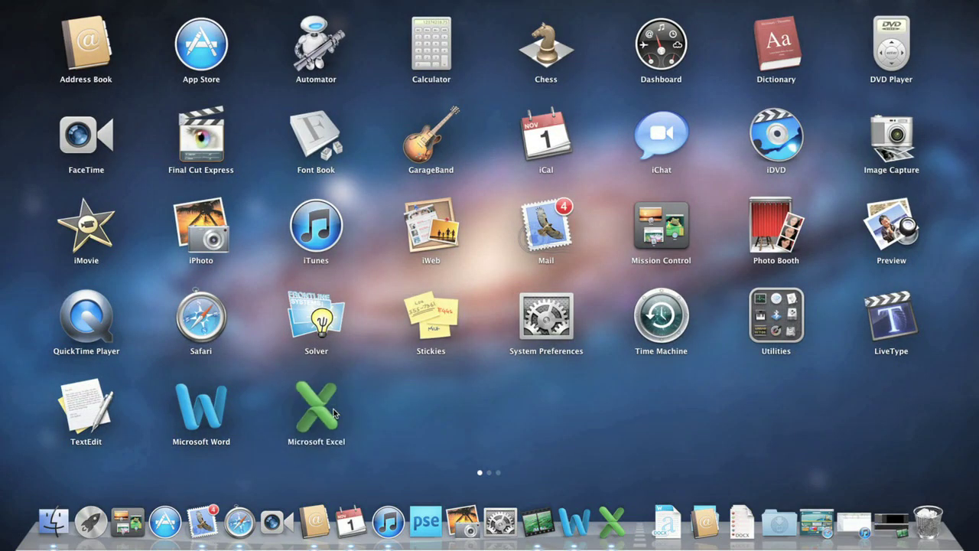
# Step: Drop Excel onto Word to form a Productivity folder and add TextEdit to it
pyautogui.moveTo(335, 414); pyautogui.dragTo(211, 411)
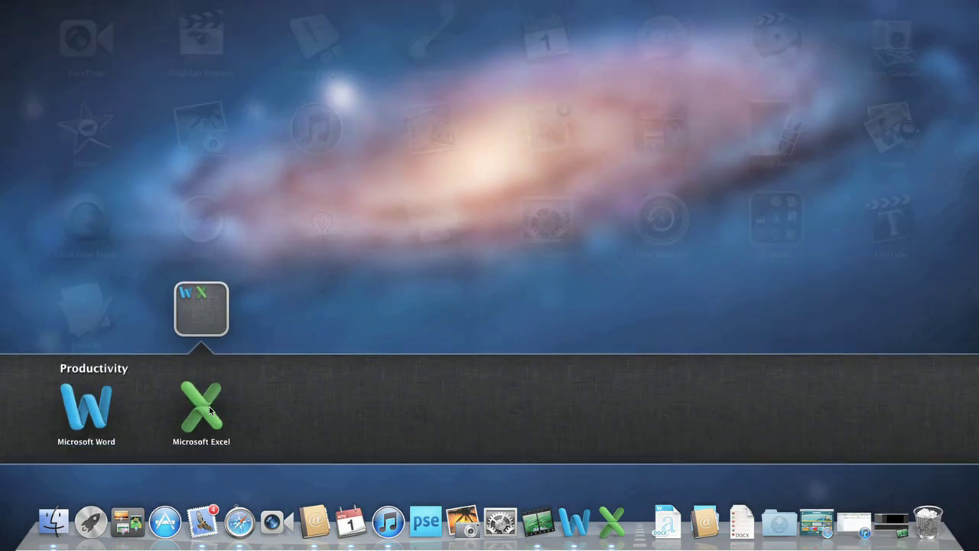
pyautogui.press('Escape')
pyautogui.moveTo(86, 408); pyautogui.dragTo(205, 411)
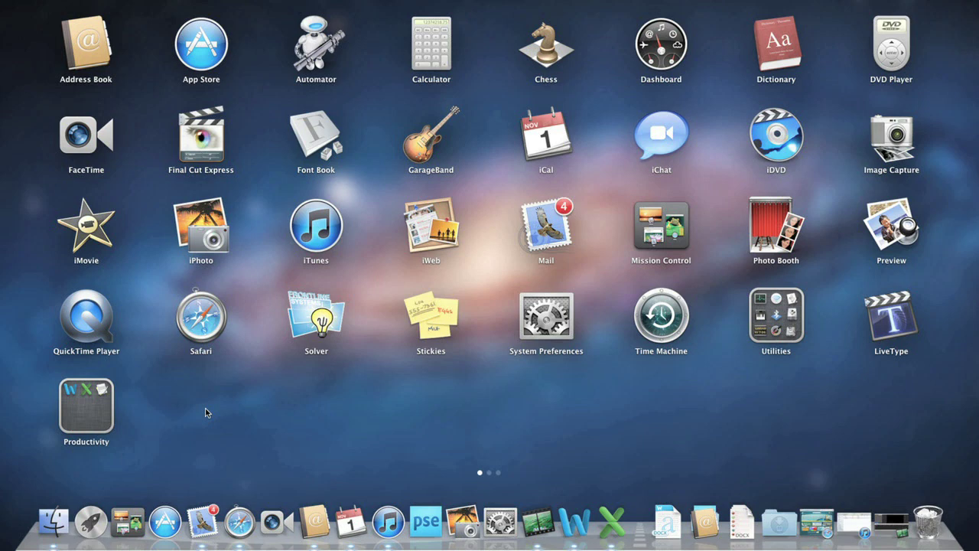
# Step: Drag Word and Excel back out of the Productivity folder so it dissolves
pyautogui.click(86, 405)
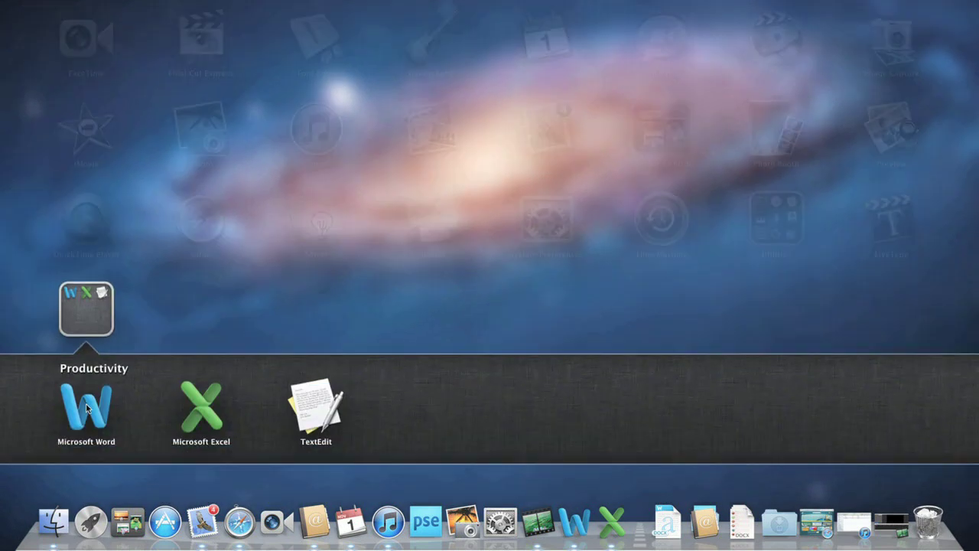
pyautogui.moveTo(86, 409); pyautogui.dragTo(197, 323)
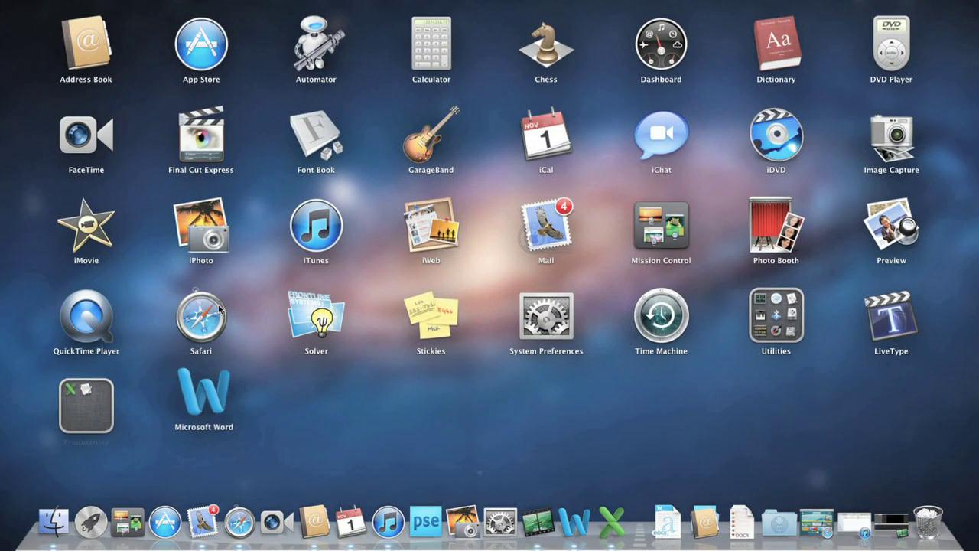
pyautogui.click(92, 403)
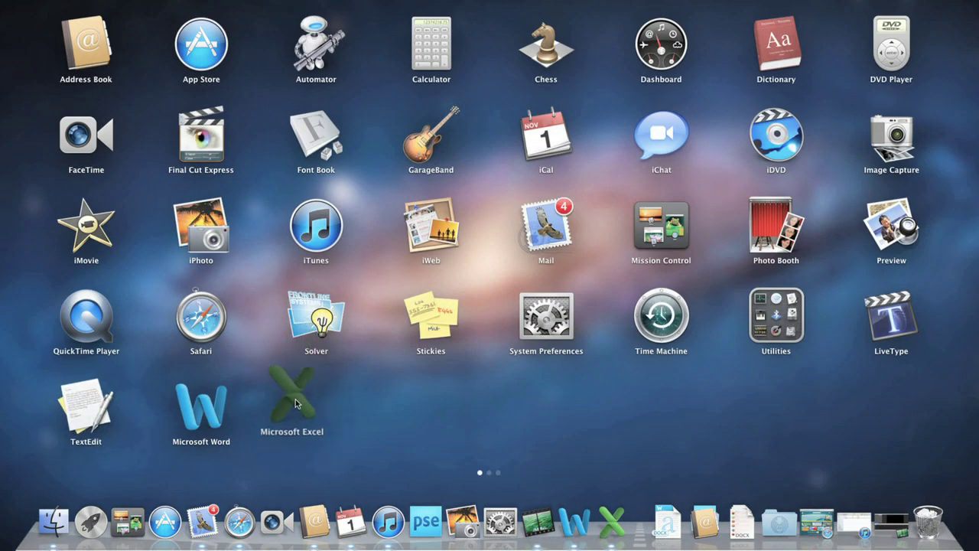
pyautogui.moveTo(112, 407); pyautogui.dragTo(295, 398)
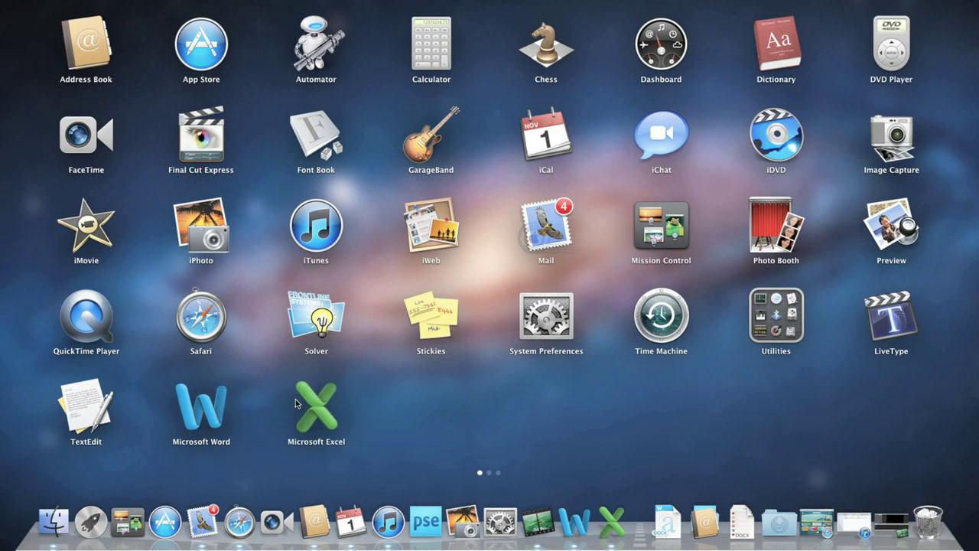